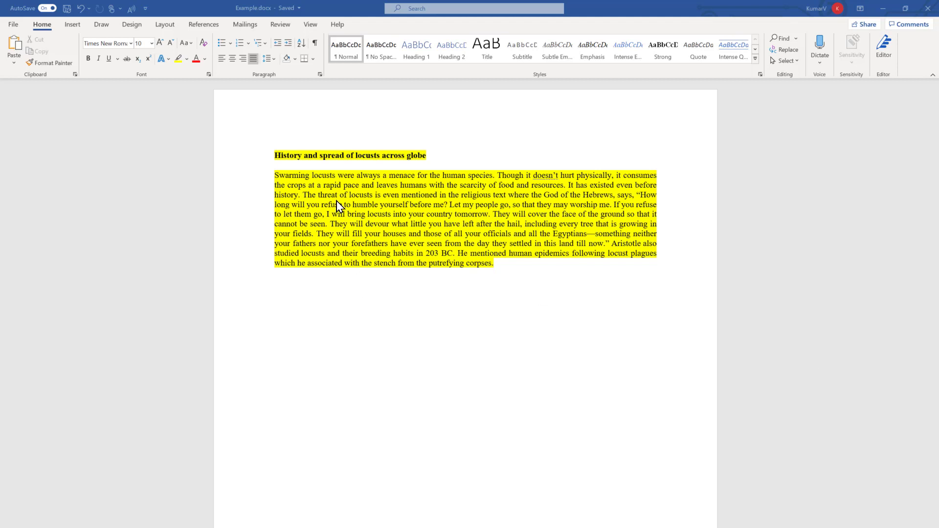
Remove the body paragraph's yellow highlight with No Color from the mini toolbar
click(377, 205)
mouse_move(275, 156)
mouse_down()
mouse_move(423, 191)
mouse_move(504, 244)
mouse_move(520, 275)
mouse_up()
click(509, 269)
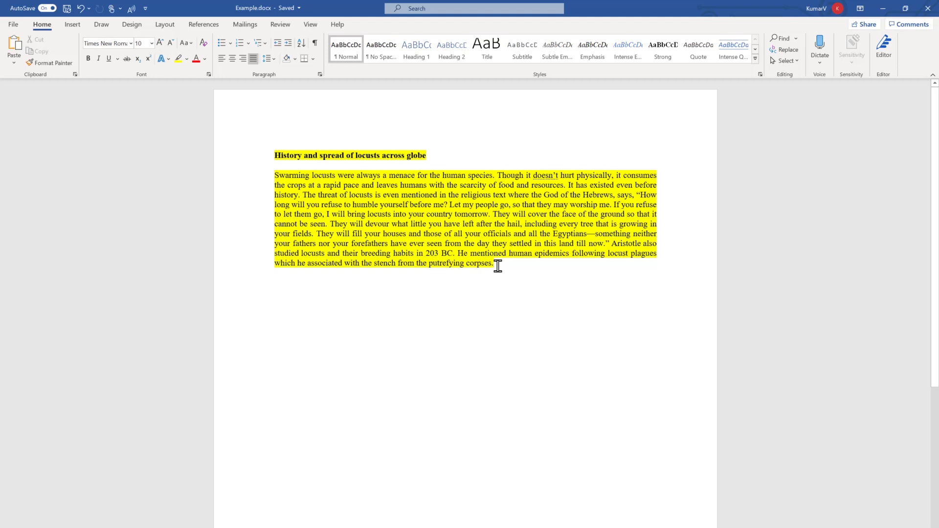
drag(498, 265, 261, 184)
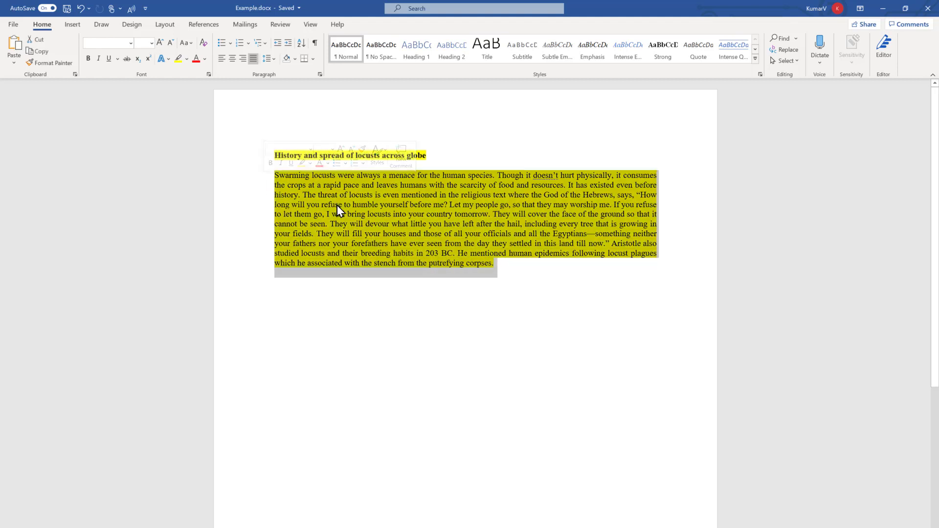
click(478, 273)
click(265, 179)
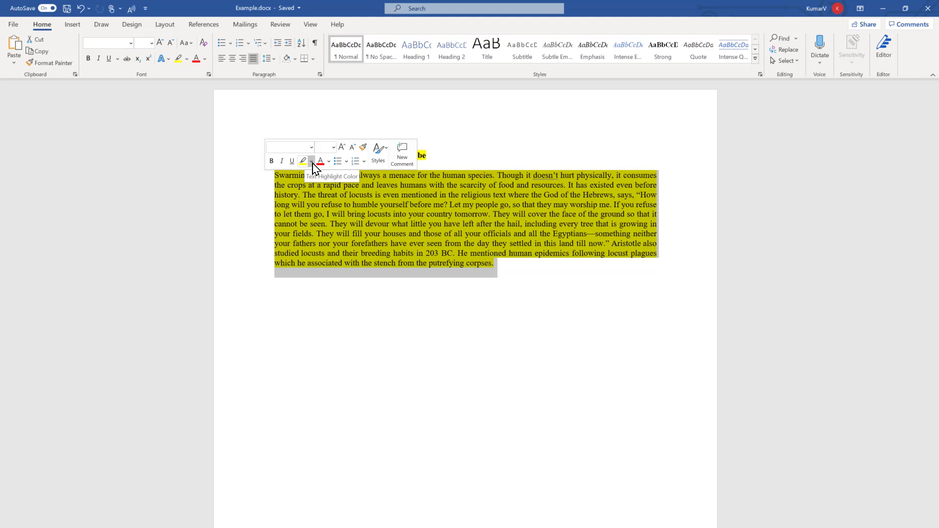
click(312, 161)
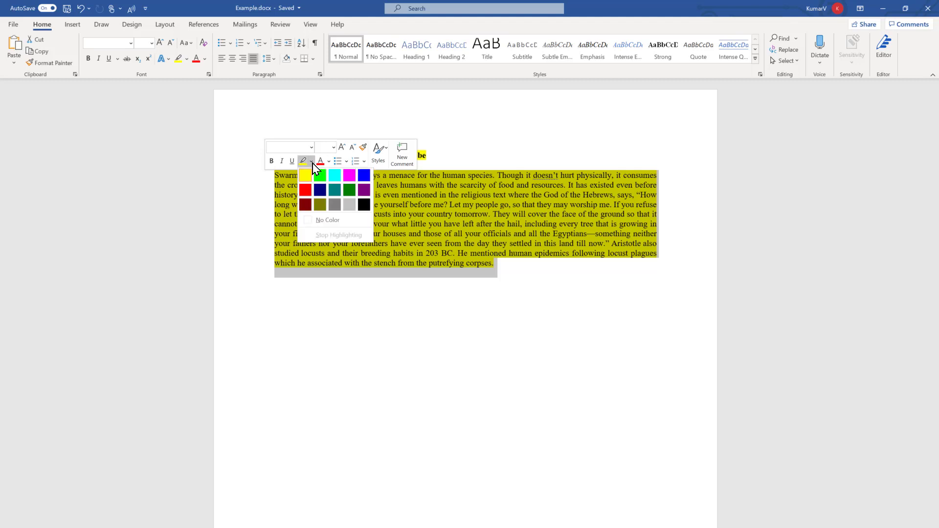
click(328, 220)
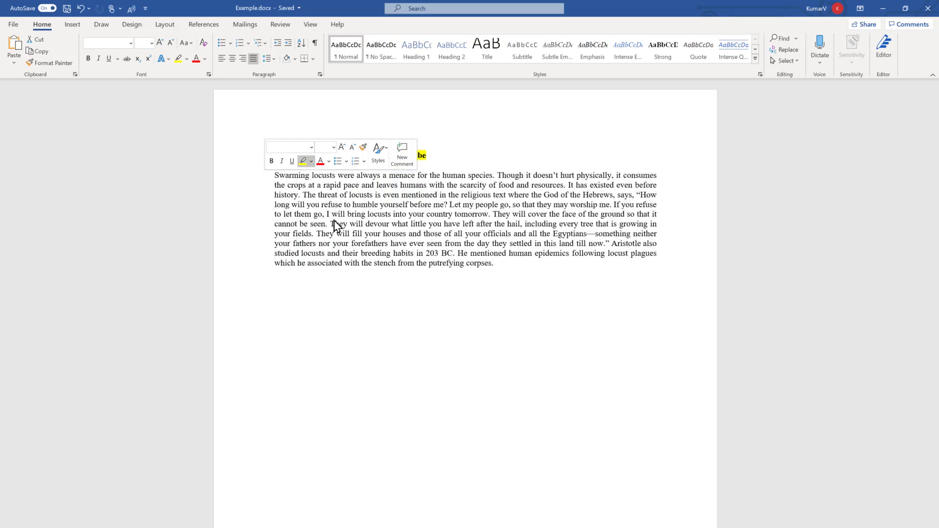
Highlight the paragraph in Bright Green, then set it back to No Color
drag(497, 262, 275, 175)
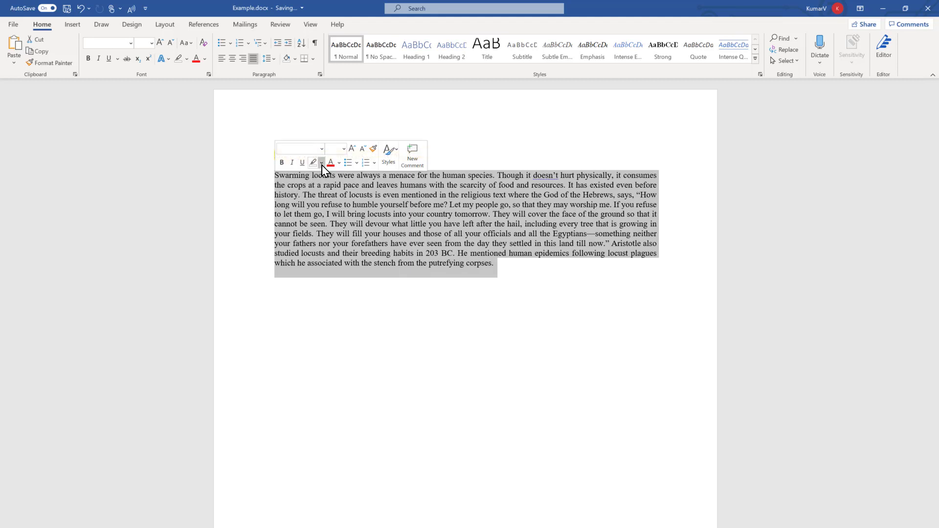
click(321, 163)
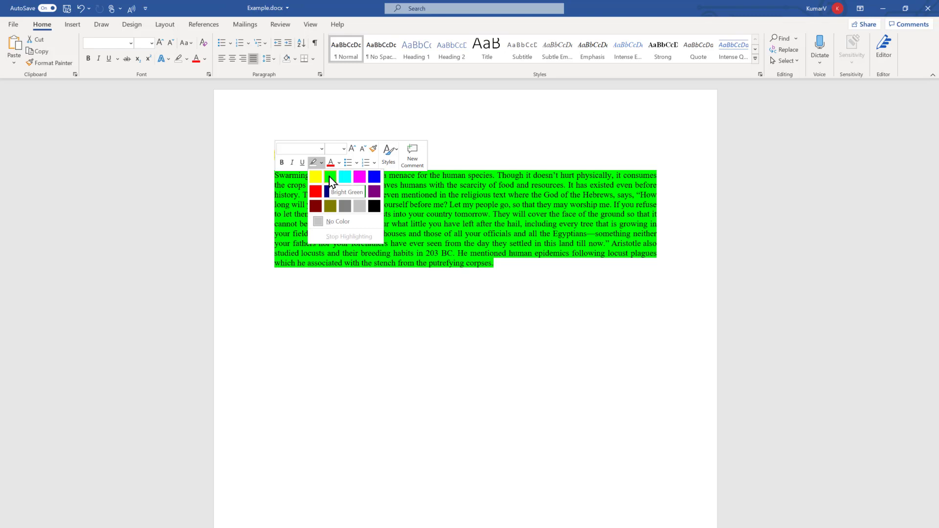
click(330, 177)
click(330, 177)
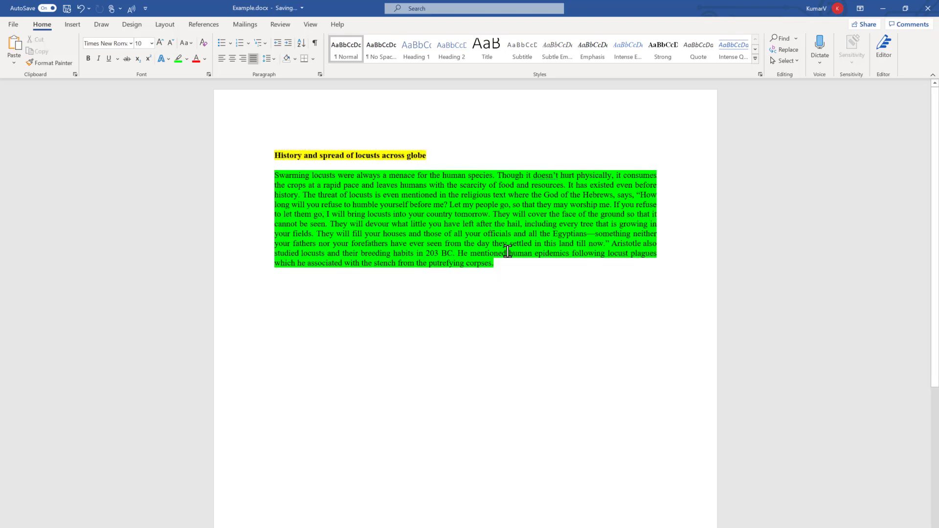
drag(471, 264, 260, 176)
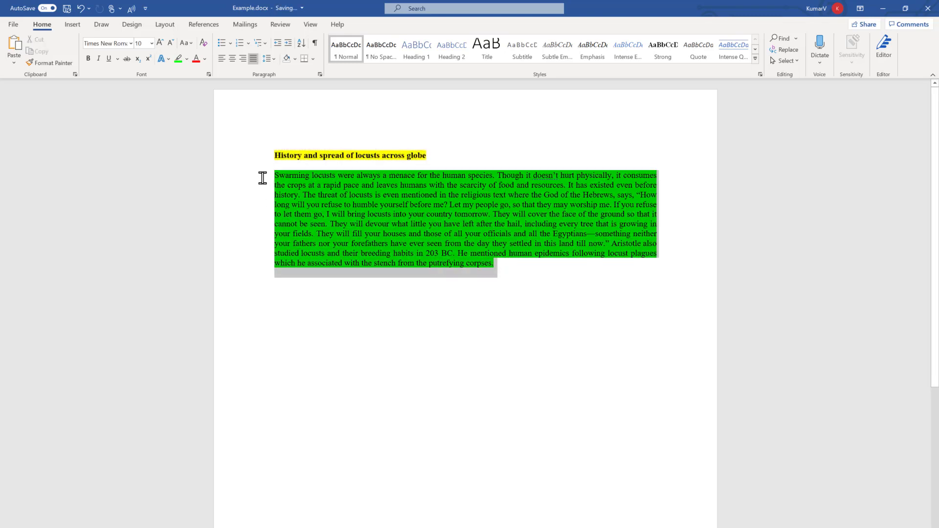
click(308, 161)
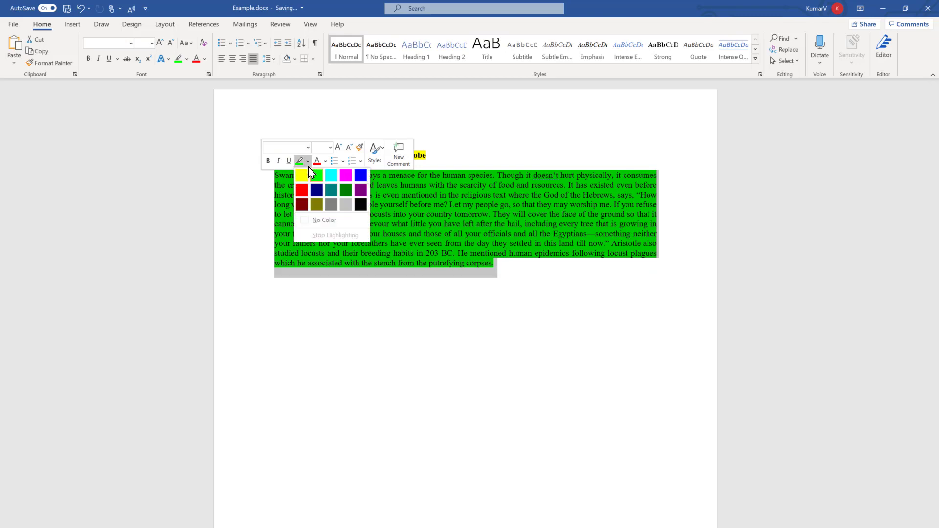
click(324, 224)
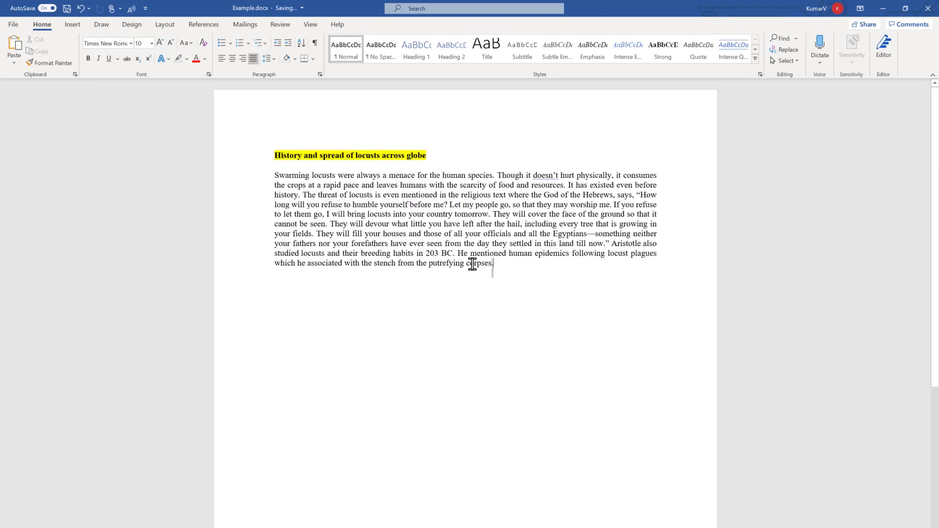
Apply a Turquoise highlight to the body paragraph from the Home ribbon, then remove it
drag(476, 264, 263, 176)
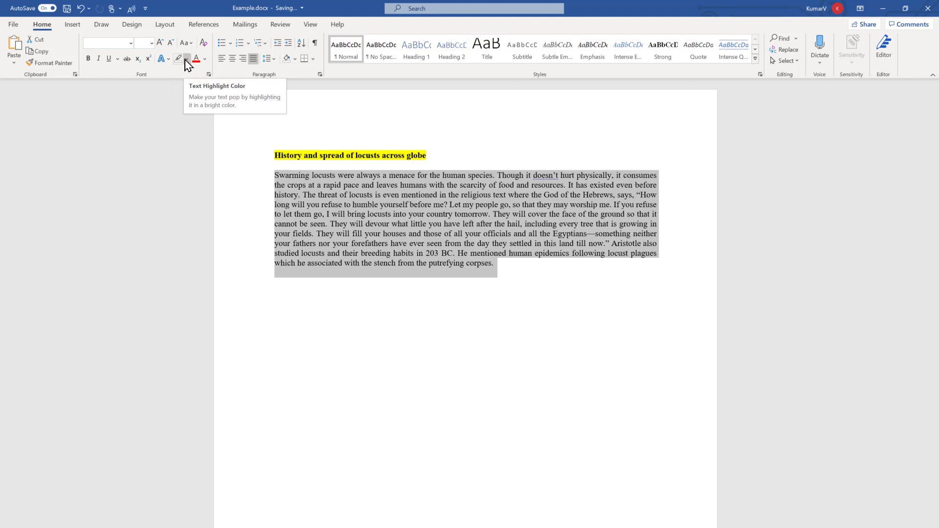
click(186, 60)
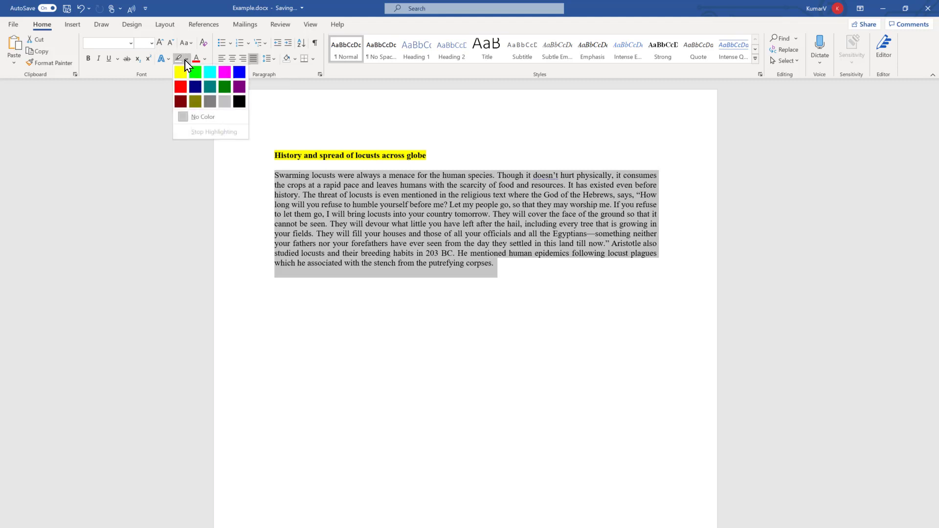
click(207, 73)
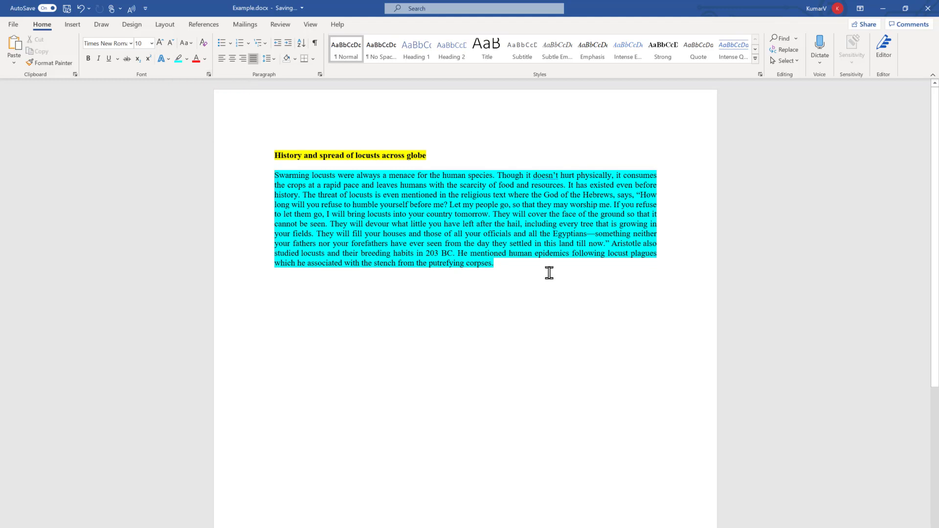
drag(504, 266, 275, 173)
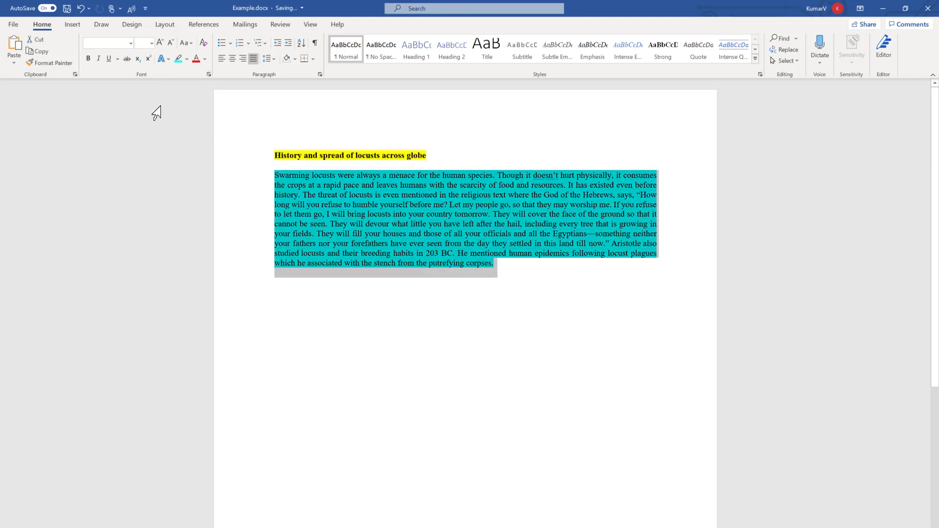
click(187, 58)
click(210, 118)
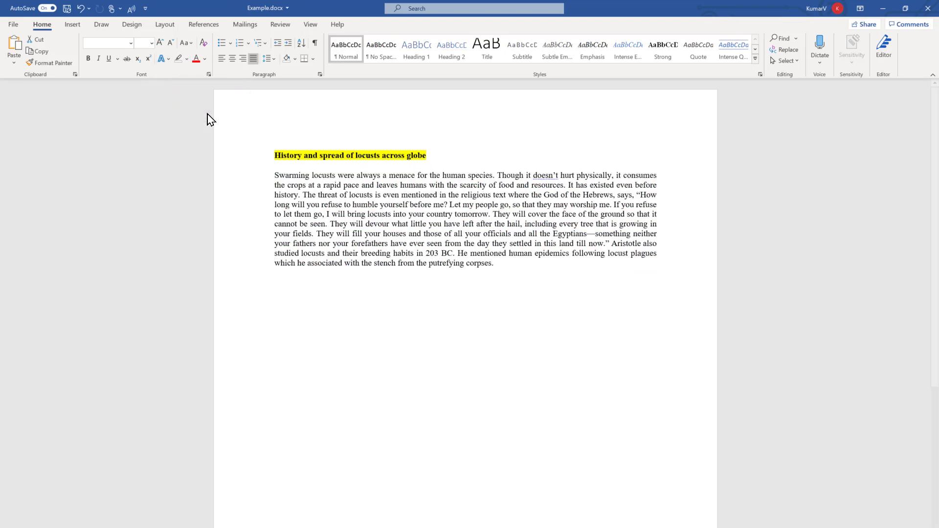
Highlight the whole body paragraph in dark Green
drag(503, 263, 273, 174)
click(186, 59)
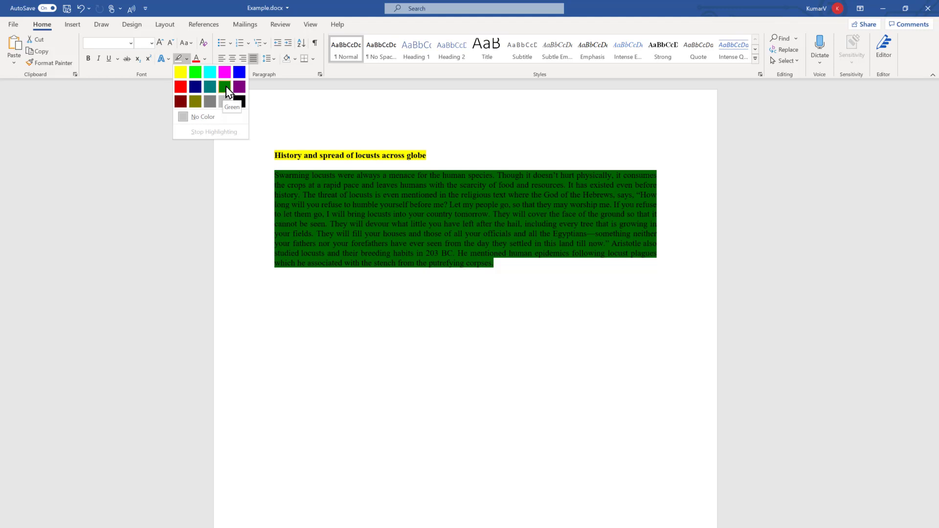
click(226, 91)
click(560, 322)
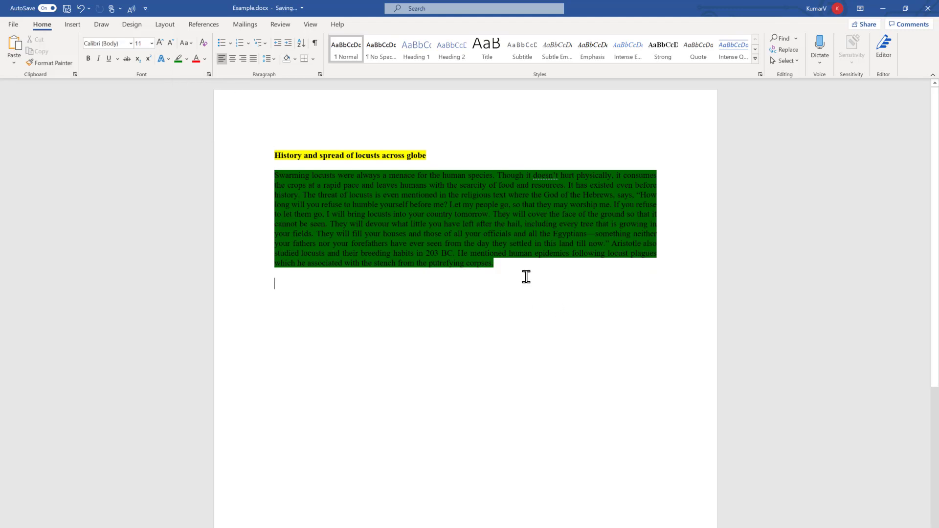
click(507, 267)
drag(508, 268, 273, 173)
Clear all highlighting from the heading and paragraph via a 'text highl' search
click(341, 219)
drag(480, 260, 256, 159)
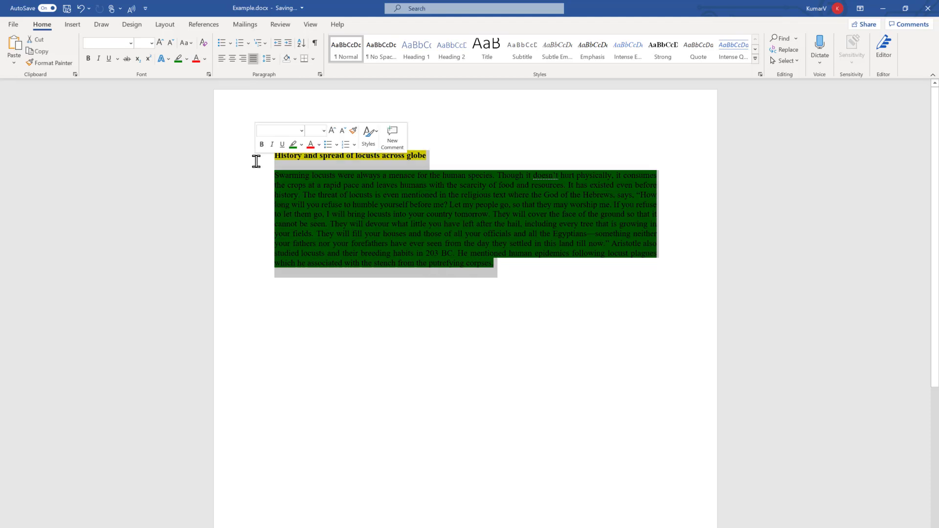
click(408, 10)
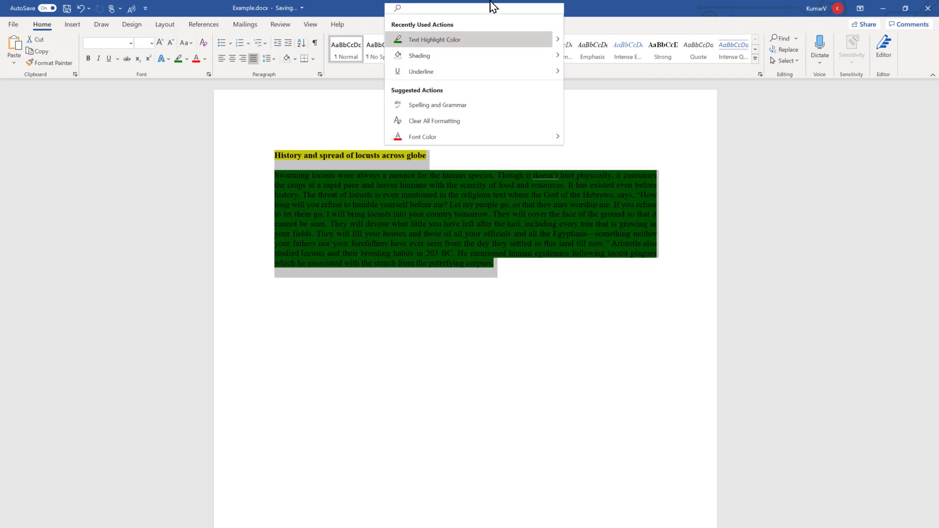
text(text)
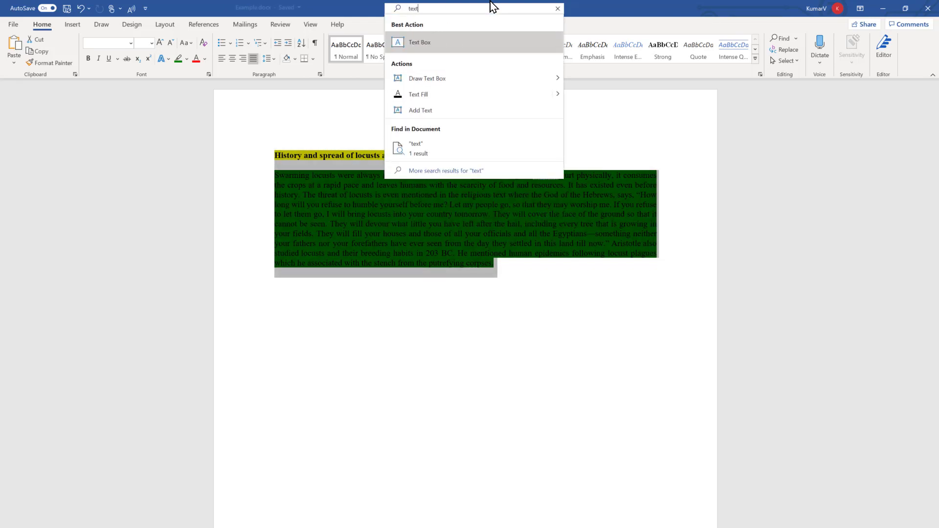
text( highligh)
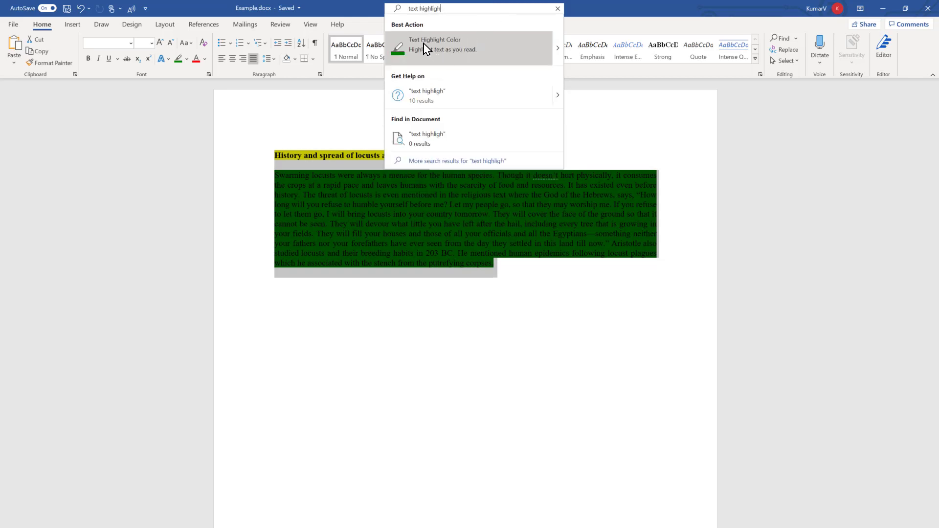
mouse_move(559, 54)
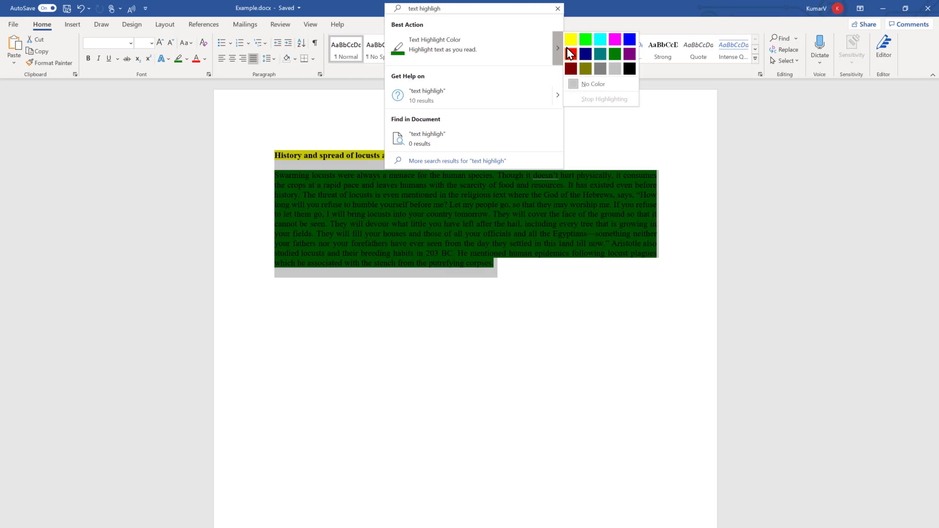
click(594, 85)
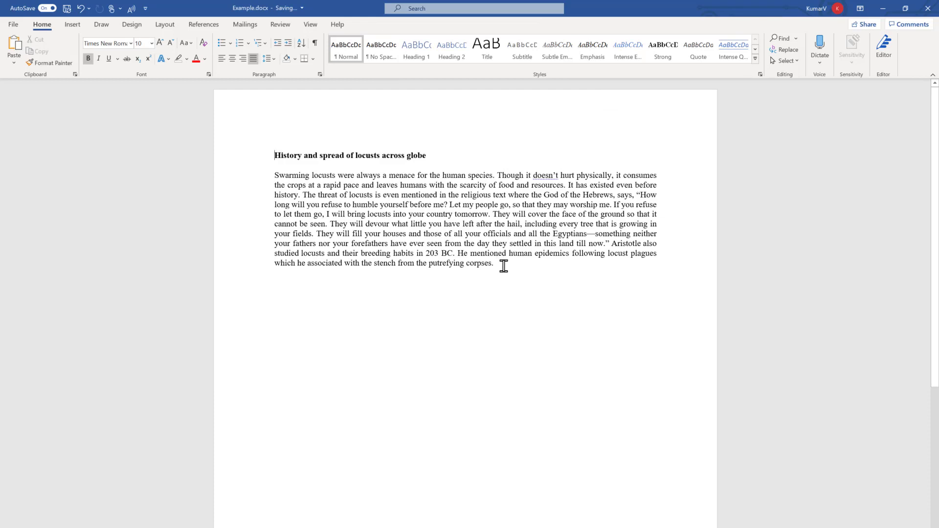
Reapply a Yellow highlight to the heading and paragraph through the 'text high' search
drag(504, 267, 273, 153)
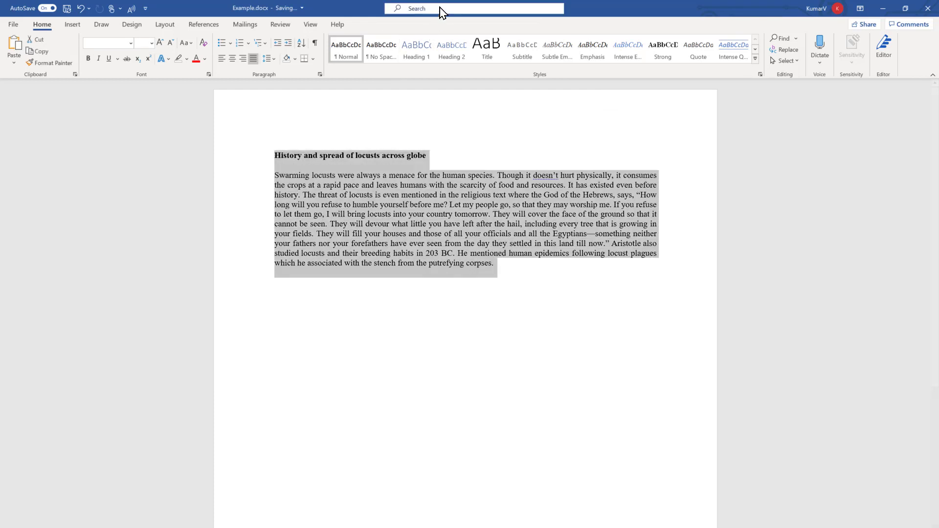
text(t)
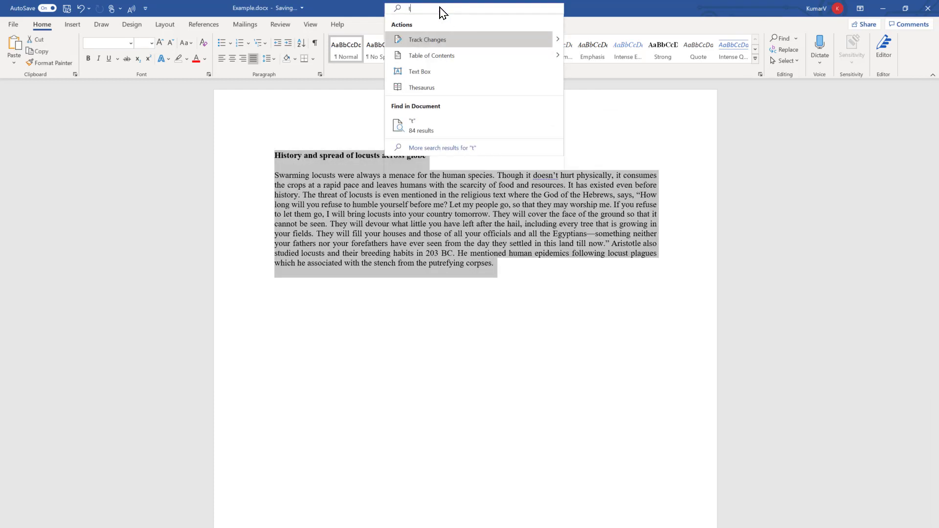
text(ext high)
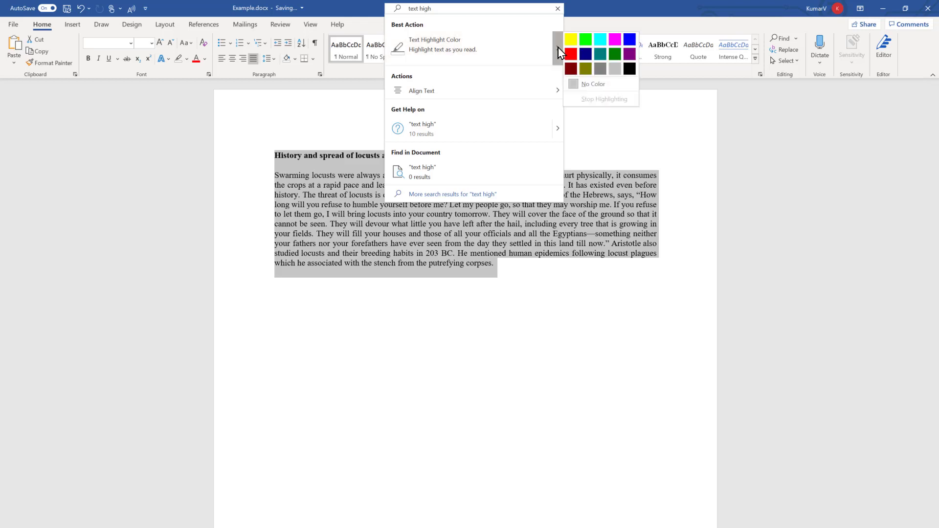
click(570, 39)
click(575, 116)
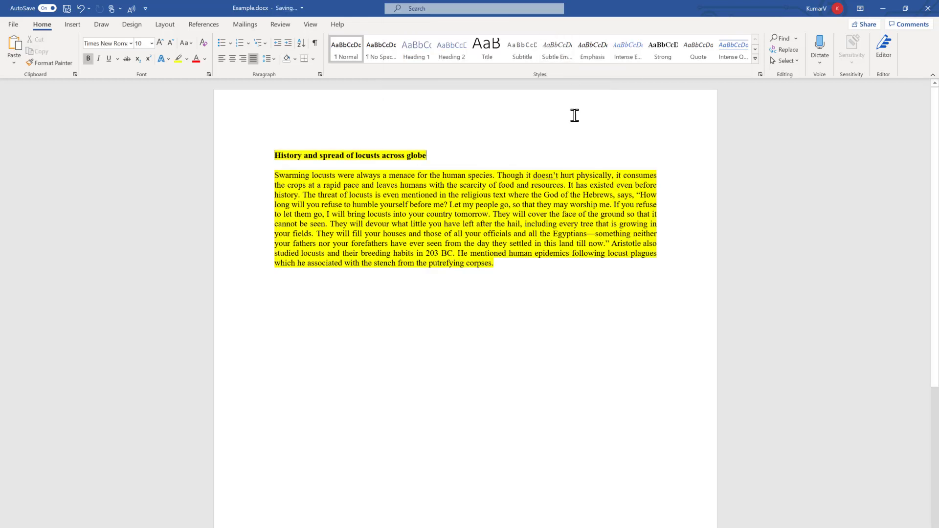